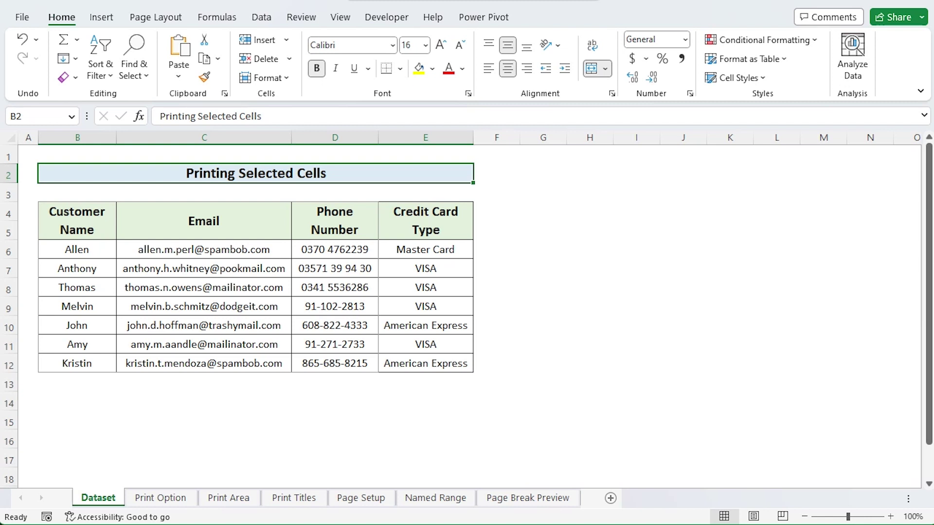
Review the Customer Name, Email, Phone Number and Credit Card Type headers in row 4.
click(77, 221)
click(204, 221)
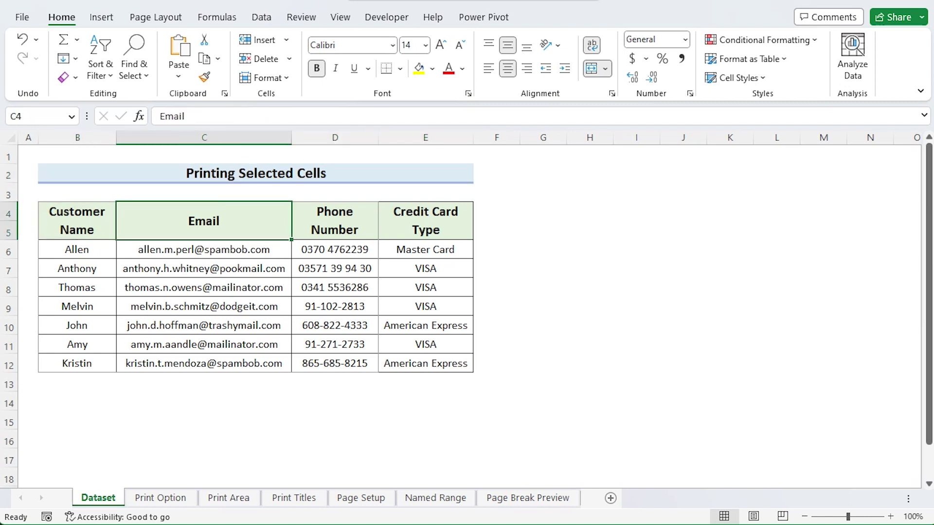
click(335, 220)
click(426, 221)
click(127, 174)
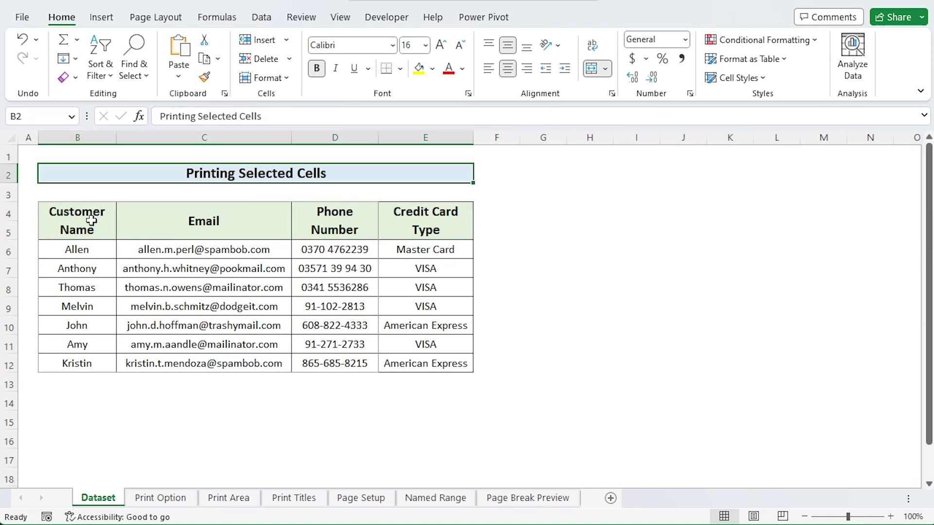
click(58, 238)
click(254, 223)
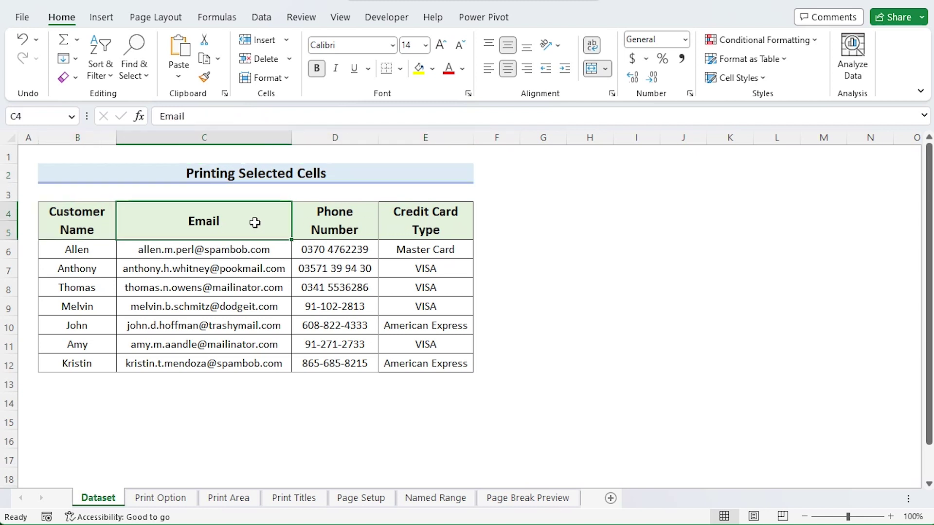
click(363, 226)
click(451, 220)
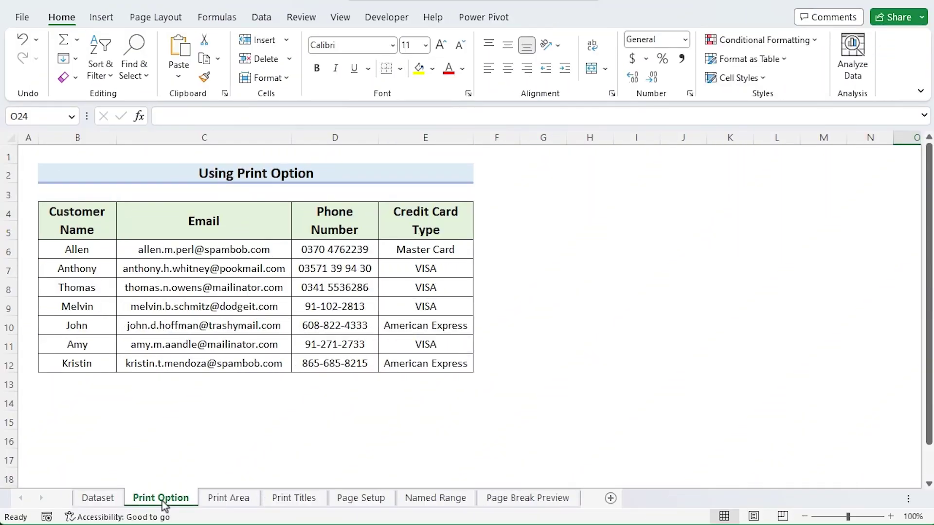
Select B4:C12, covering the Customer Name and Email columns.
click(368, 175)
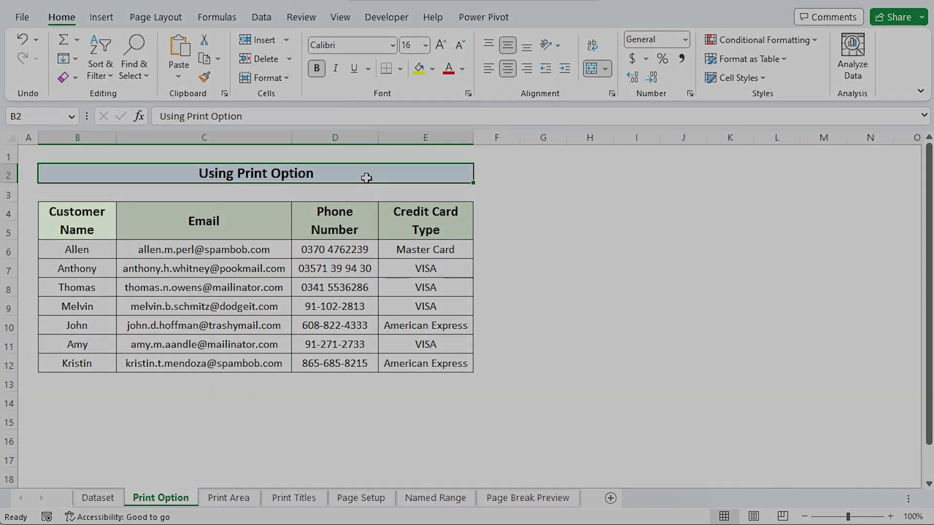
click(91, 224)
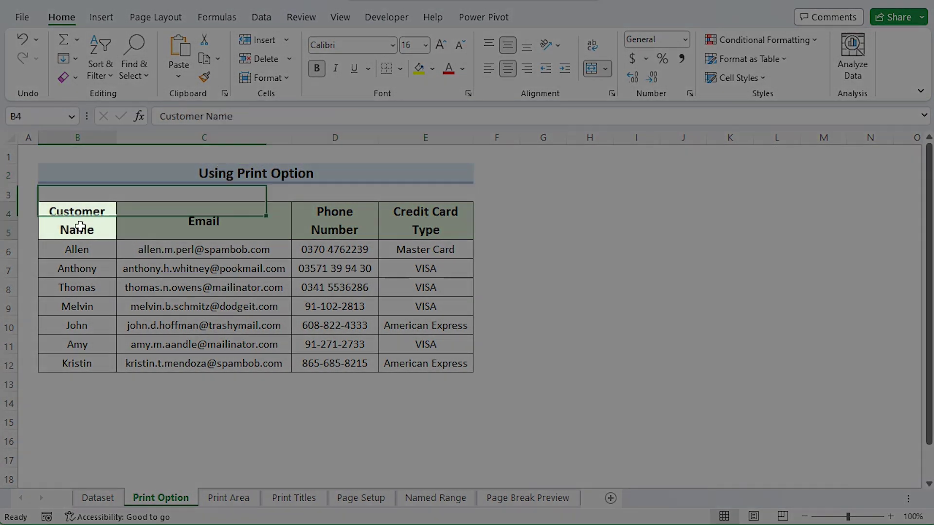
click(216, 222)
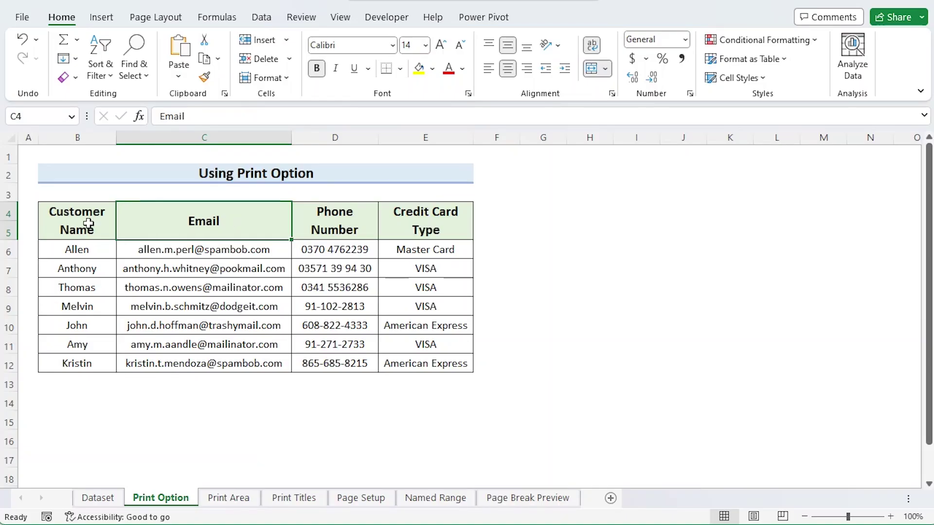
drag(69, 210, 213, 359)
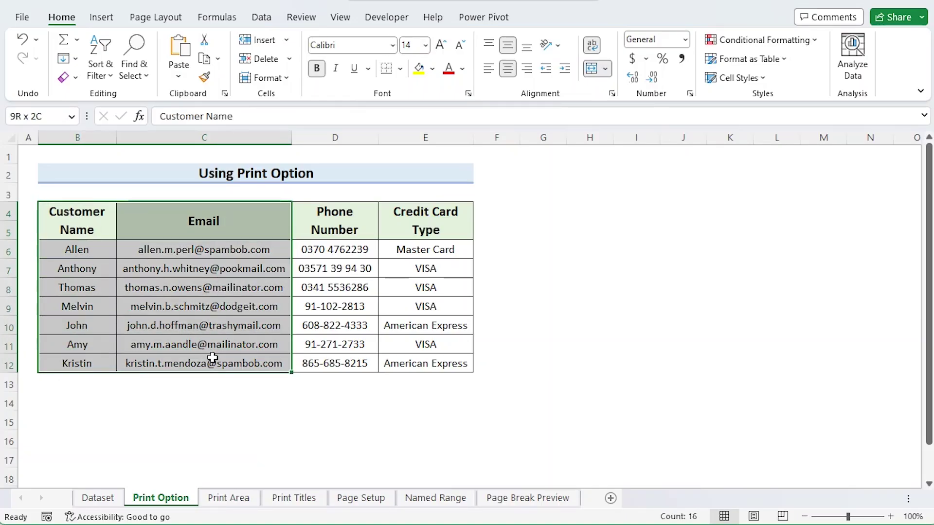
click(22, 17)
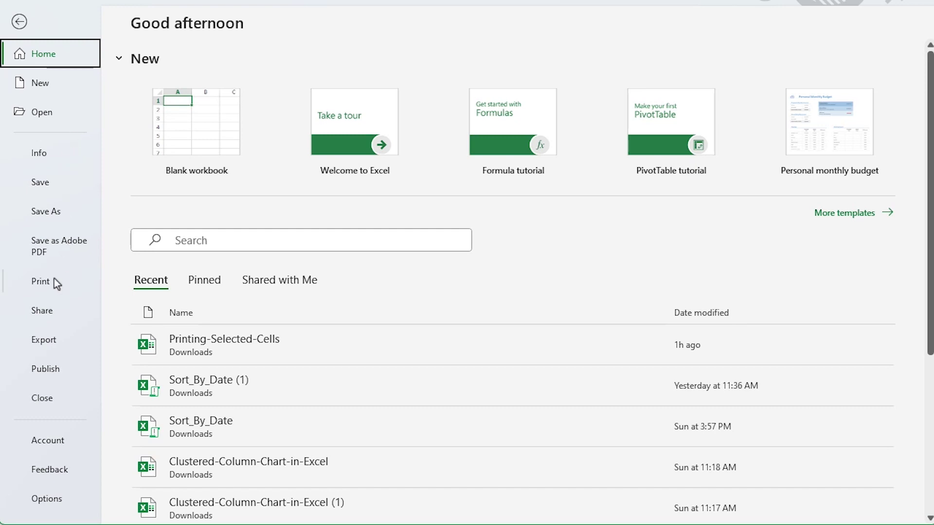
Open the print settings and review the Print Selection option for the chosen cells.
click(66, 287)
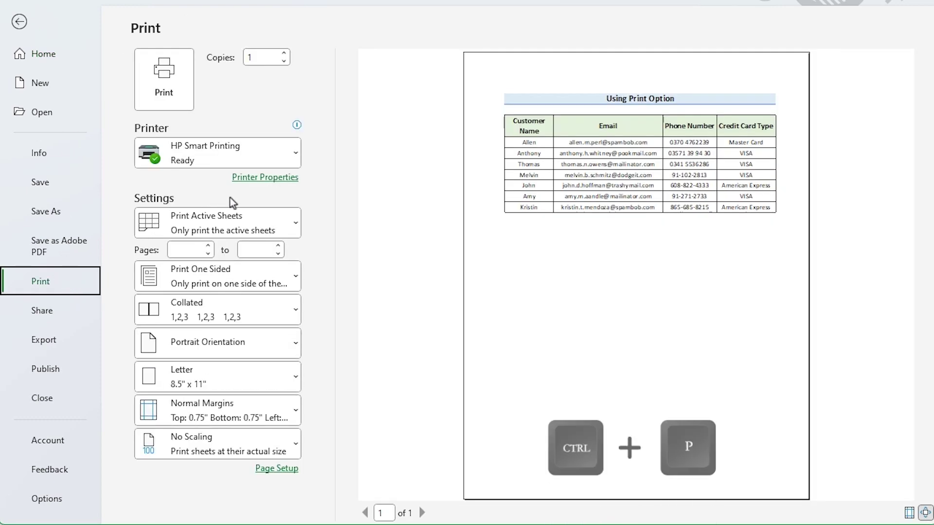
click(277, 229)
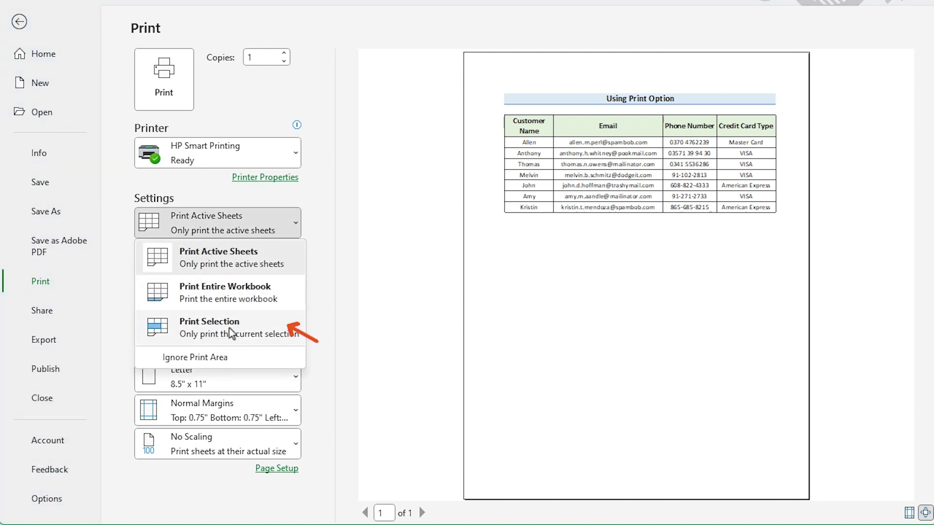
key(Escape)
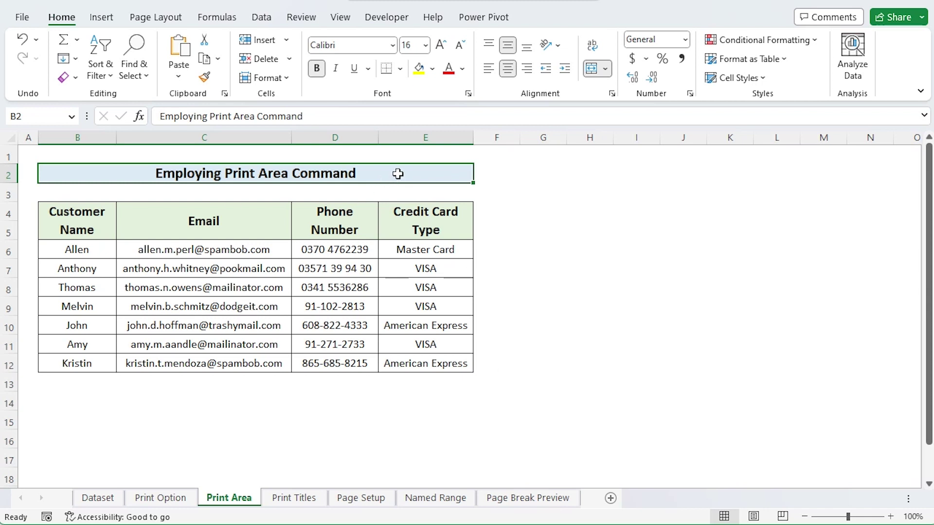
Set B4:D12 (Customer Name, Email, Phone Number) as the print area and preview it.
drag(93, 231, 321, 363)
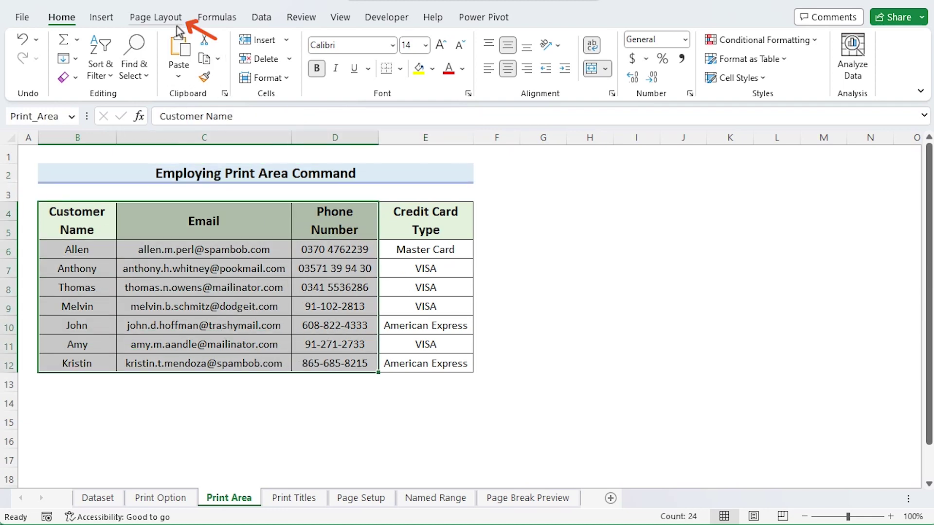
click(157, 18)
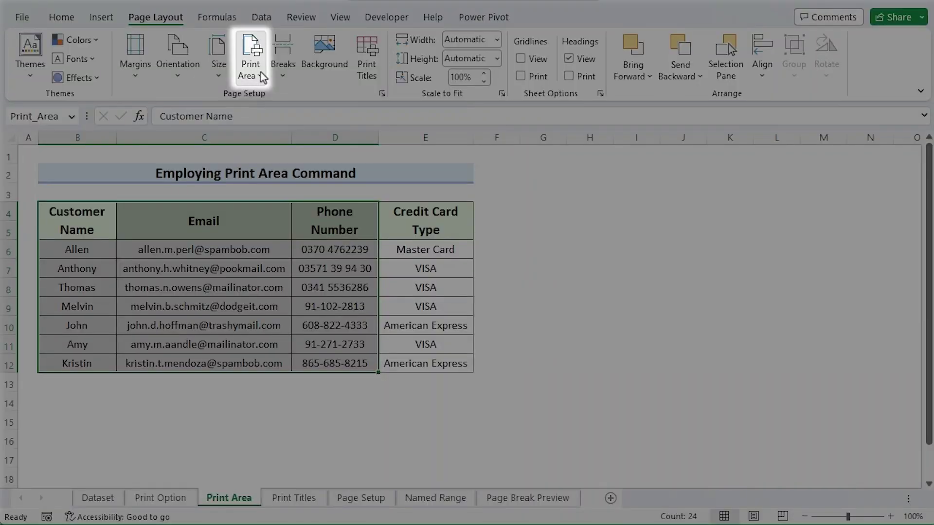
click(261, 75)
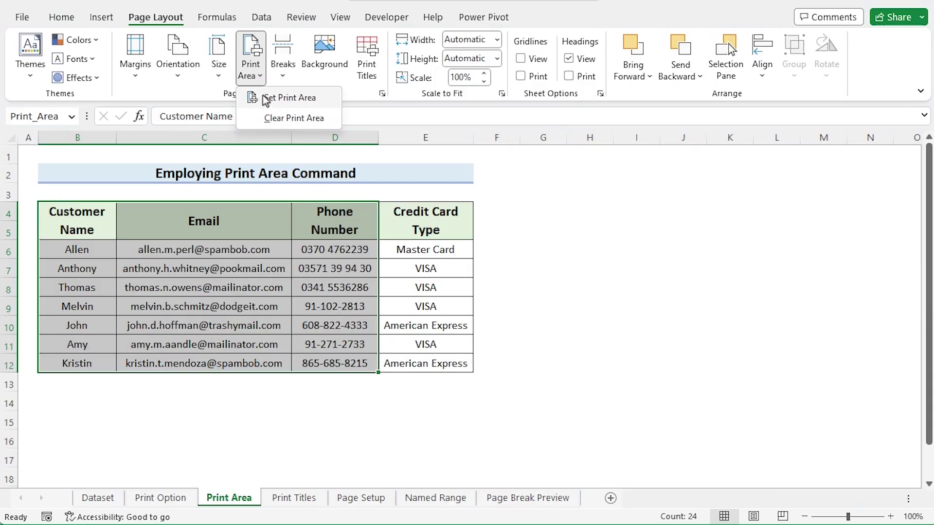
click(329, 100)
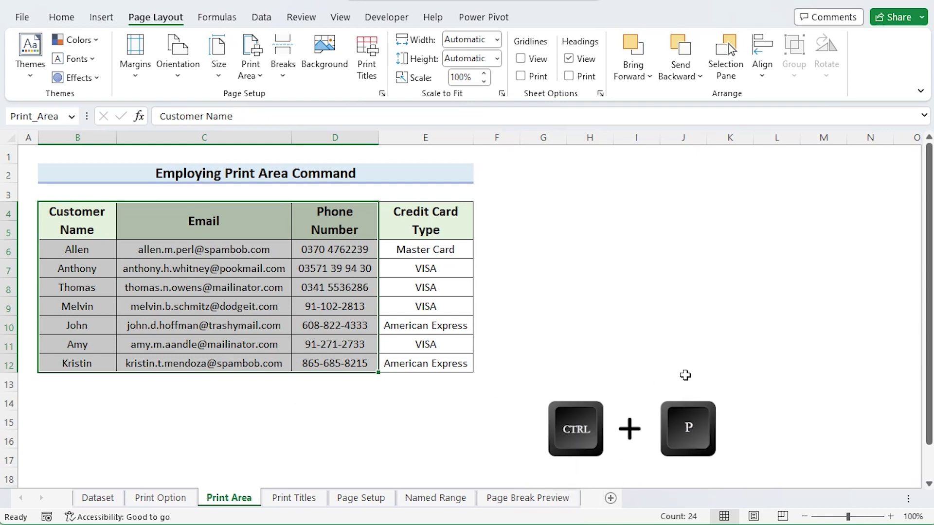
key(ctrl+p)
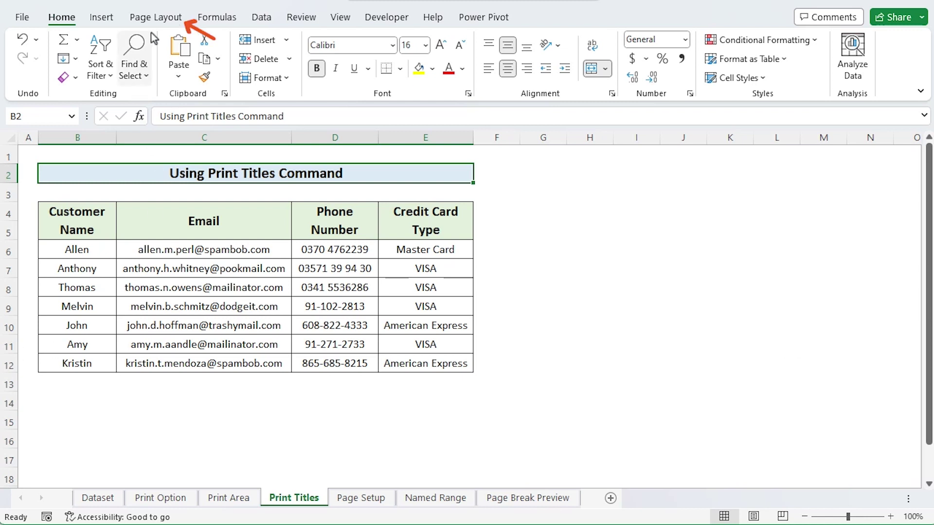
In Page Setup's Sheet settings, set the print area to $B$4:$D$12 and apply it.
click(167, 23)
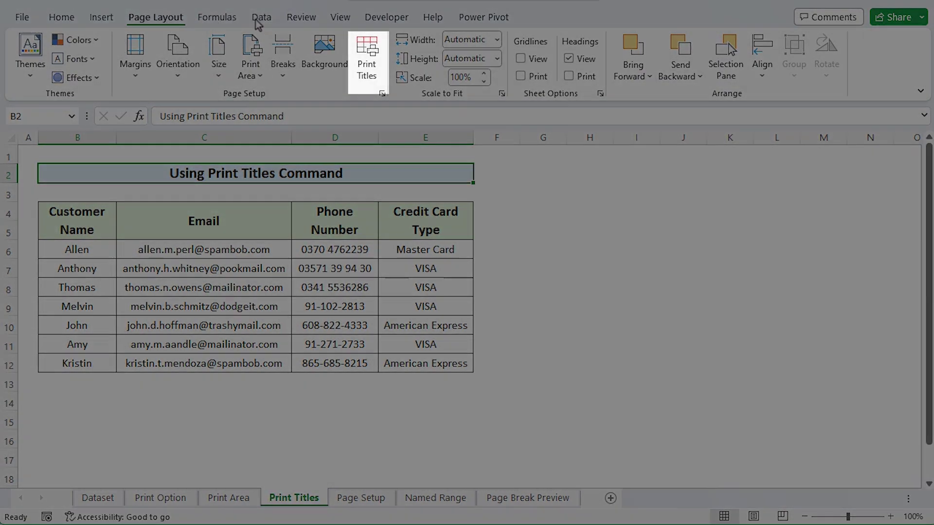
click(370, 72)
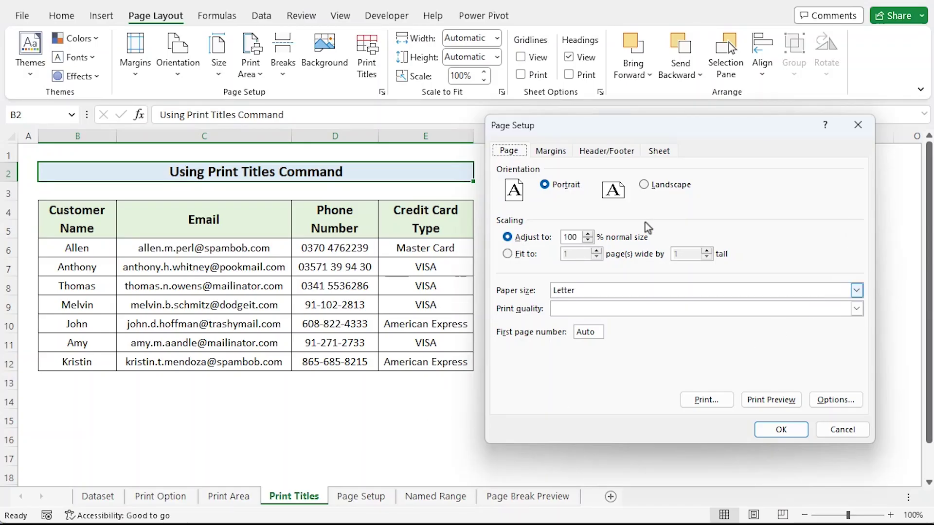
click(660, 155)
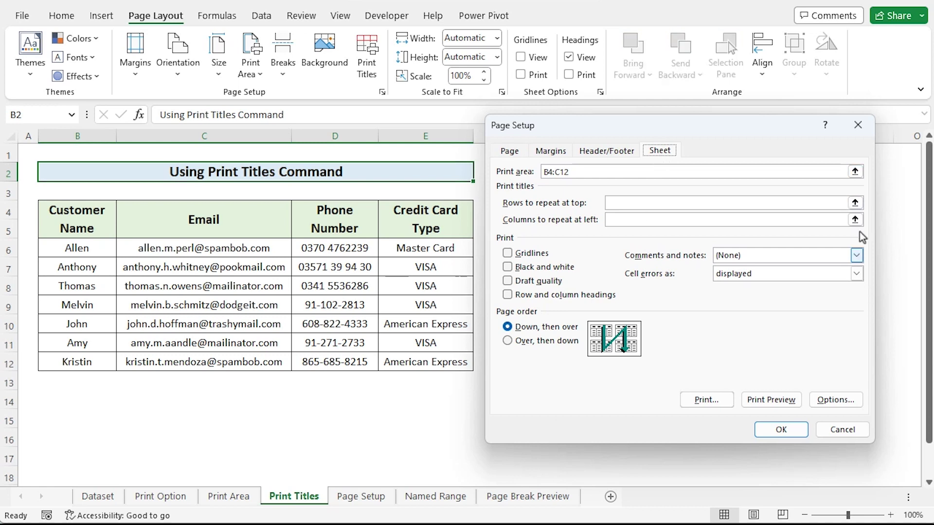
click(855, 171)
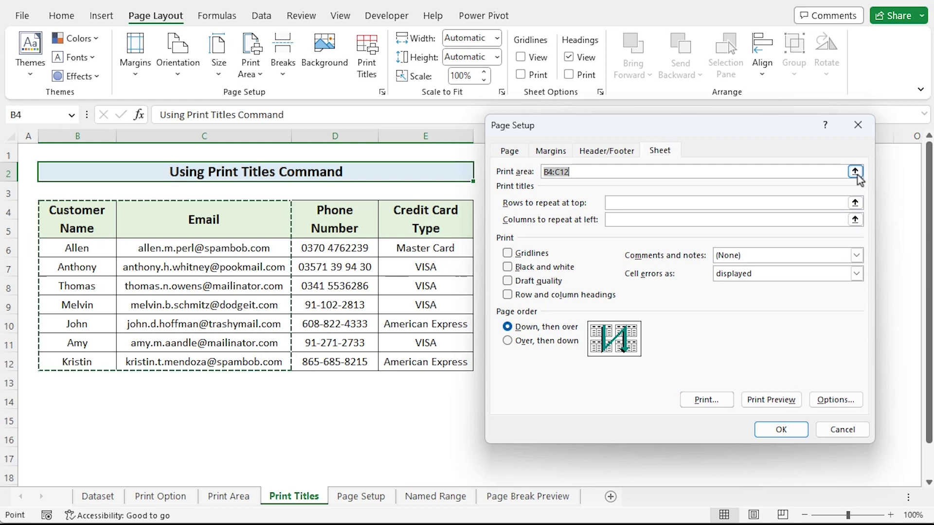
drag(64, 218, 316, 357)
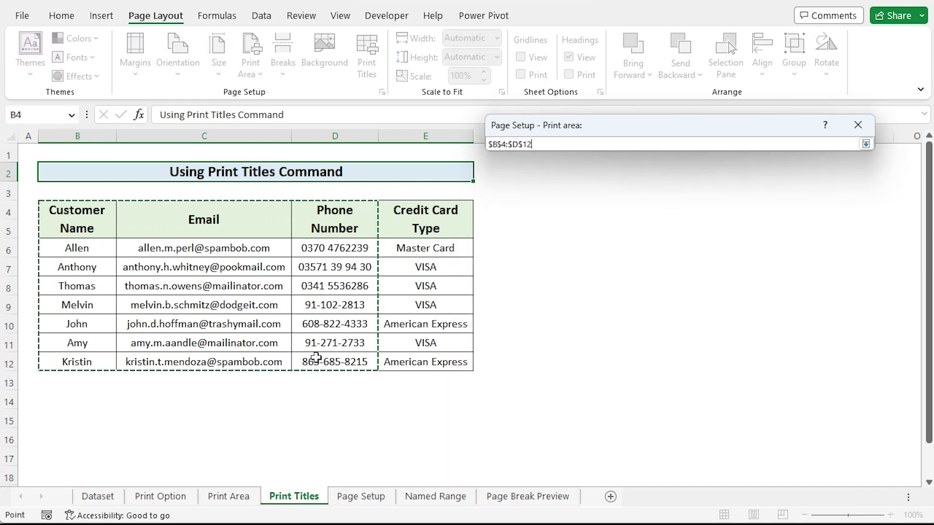
key(Return)
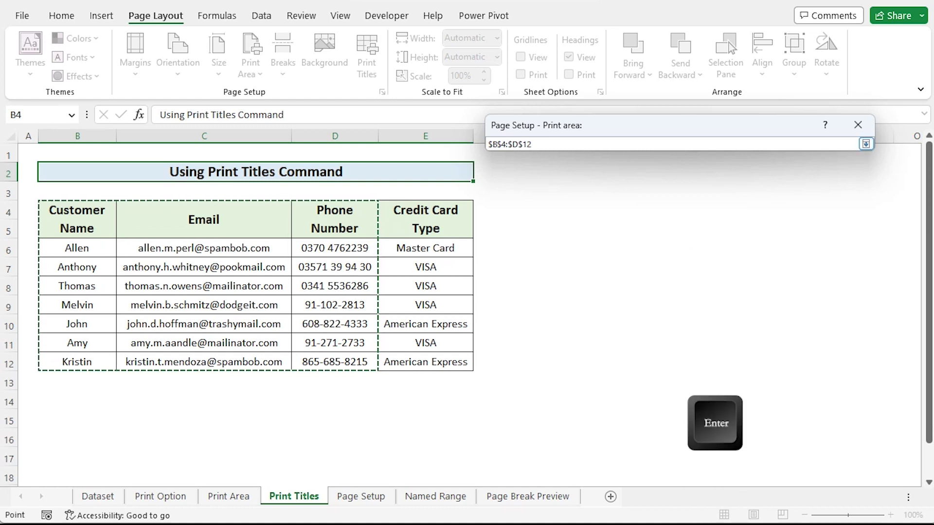
click(867, 146)
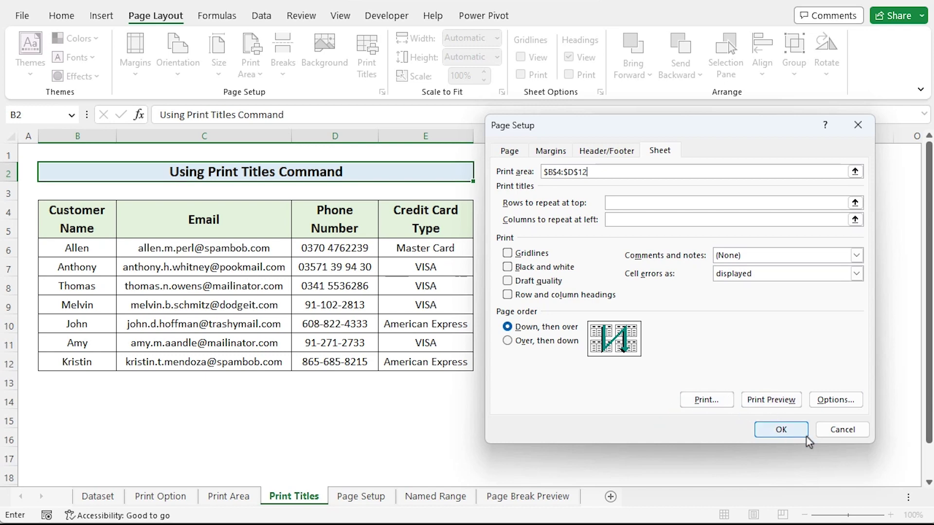
click(781, 430)
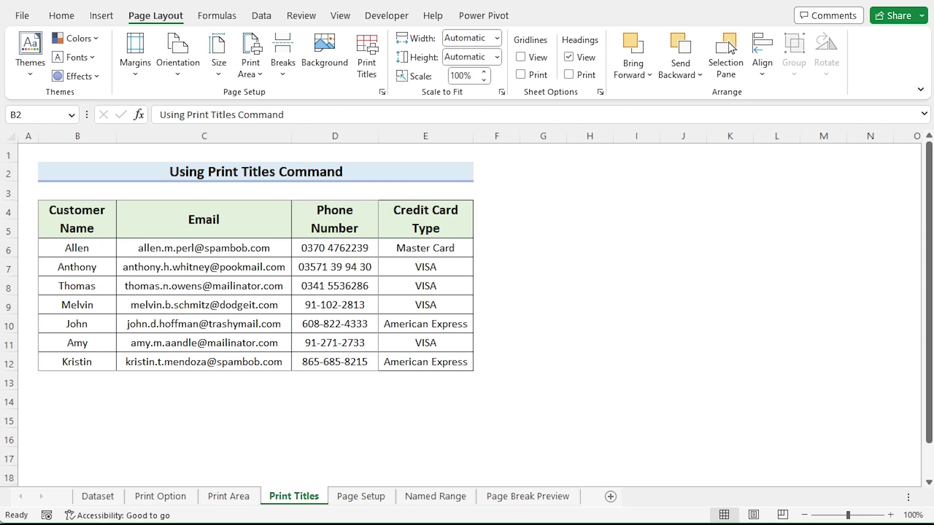
Preview the printout showing only Customer Name, Email and Phone Number with Ctrl+P.
key(ctrl+p)
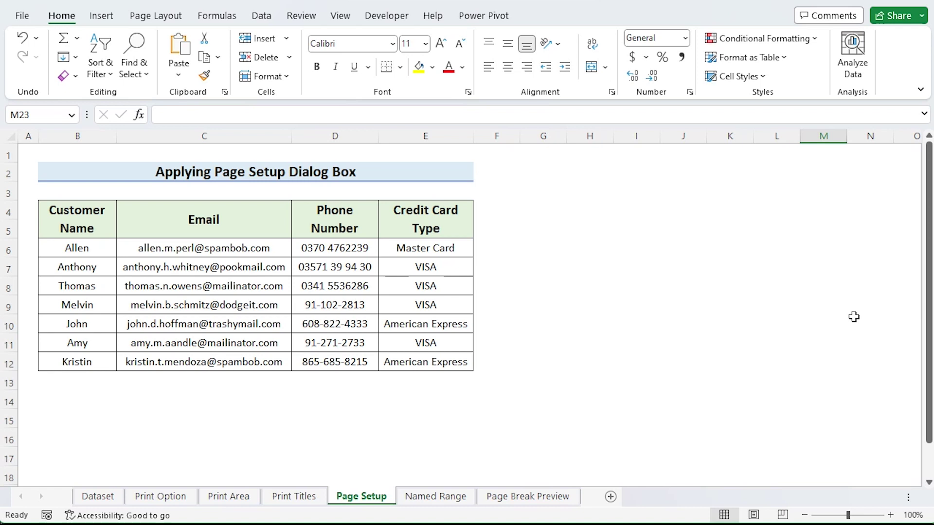
Set the print area to $B$4:$C$12 through Page Setup, then preview the printout.
click(168, 17)
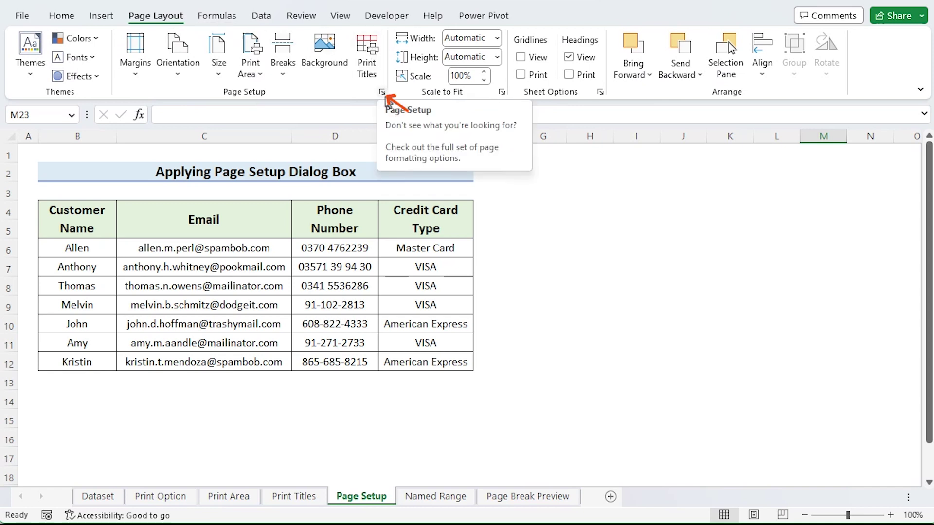
click(384, 93)
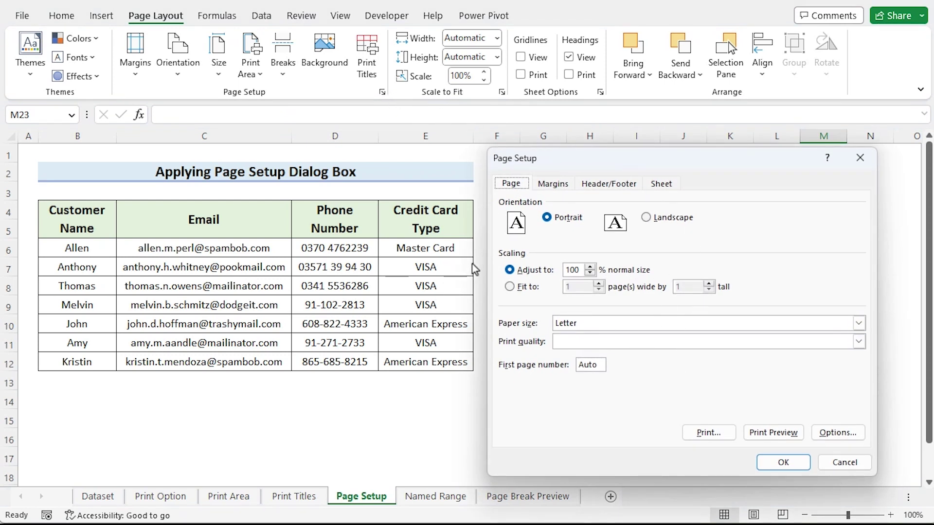
click(665, 186)
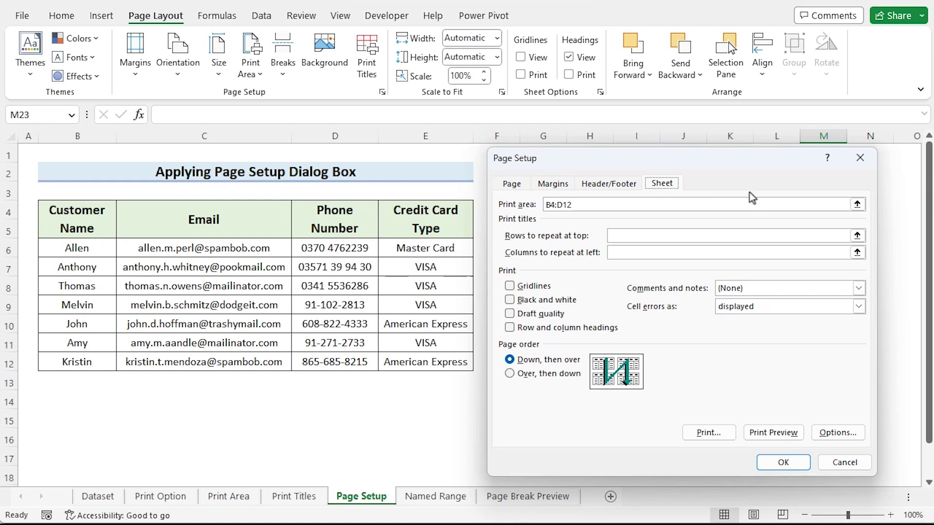
drag(76, 217, 287, 361)
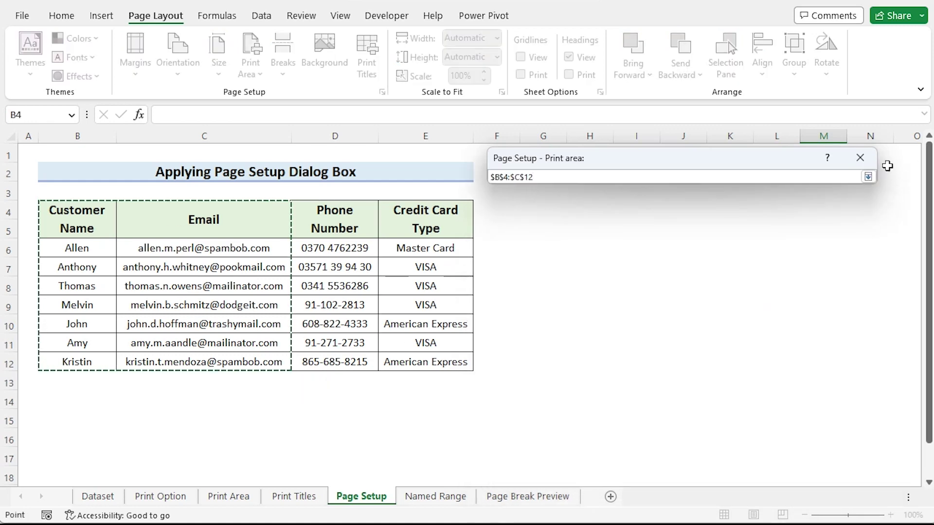
click(868, 177)
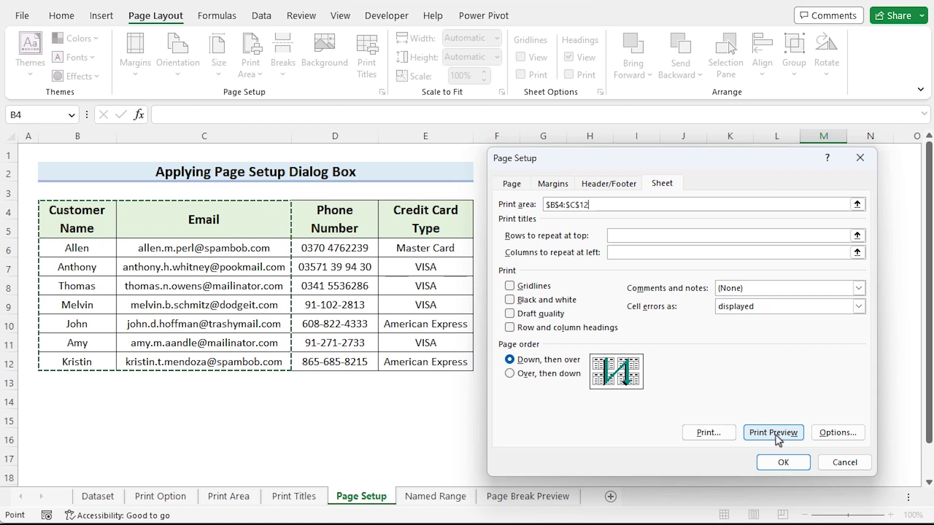
click(782, 461)
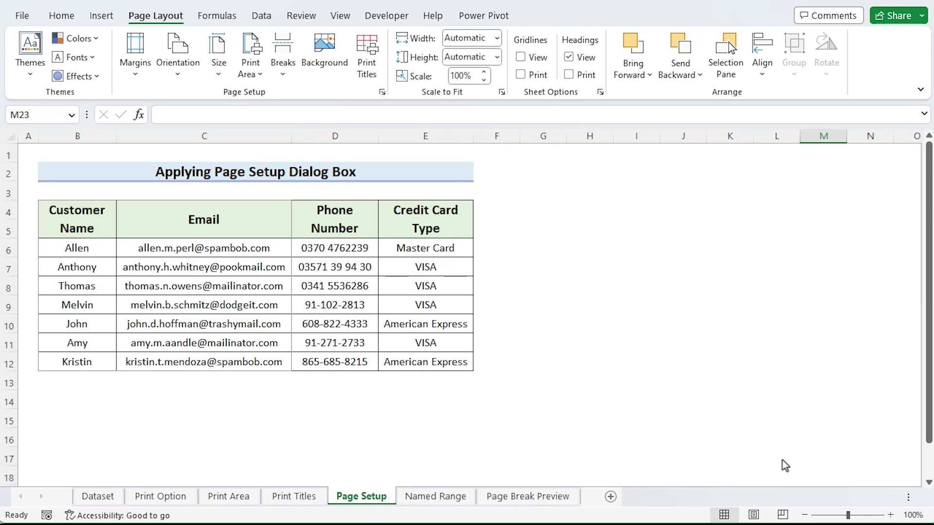
key(ctrl+p)
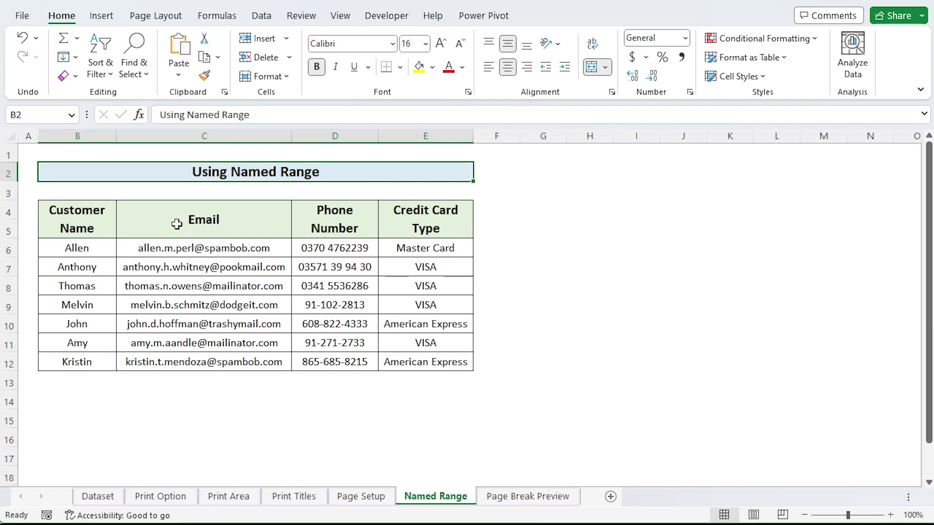
Name the range C4:E12 'Print_Area' using the Name Box.
drag(179, 222, 426, 364)
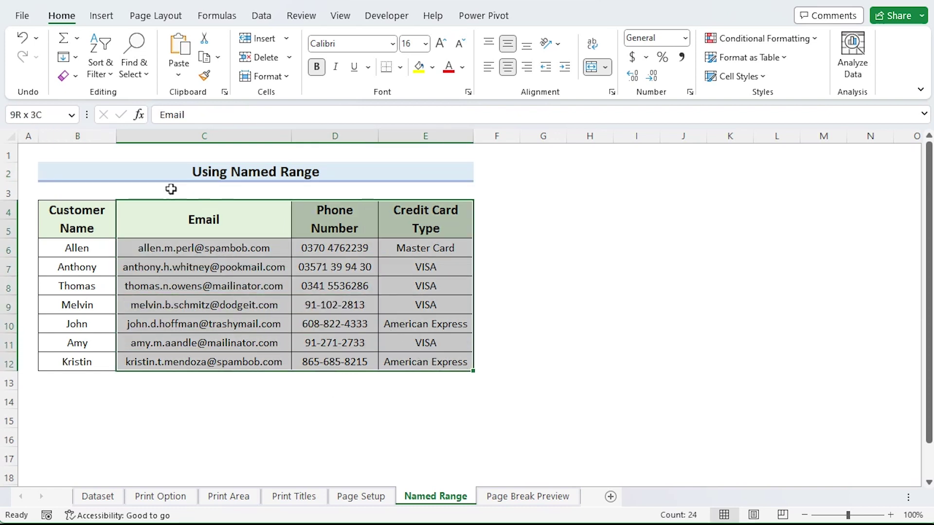
click(64, 115)
text(Print_)
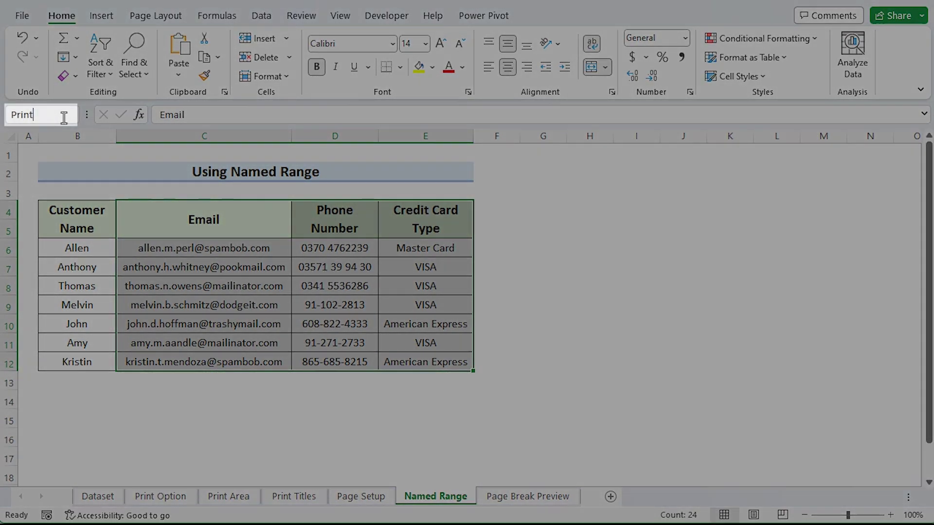
text(Area)
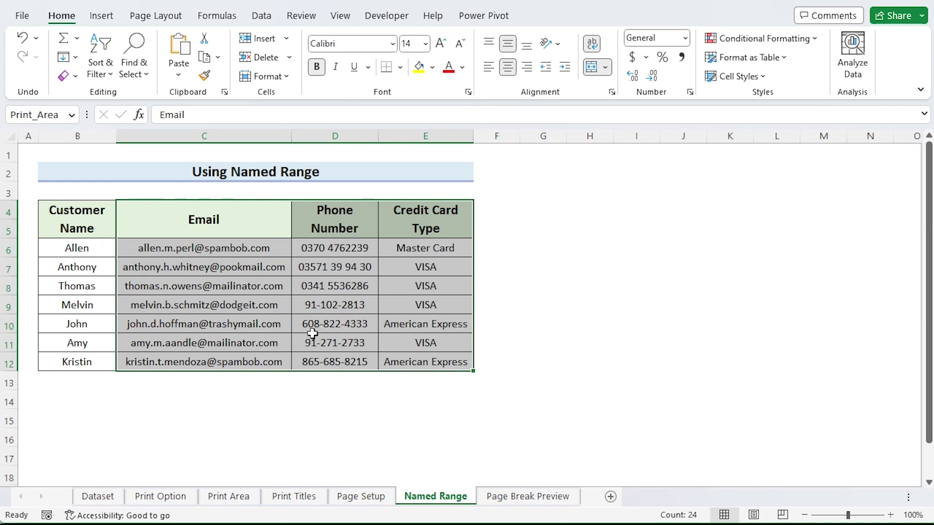
click(68, 114)
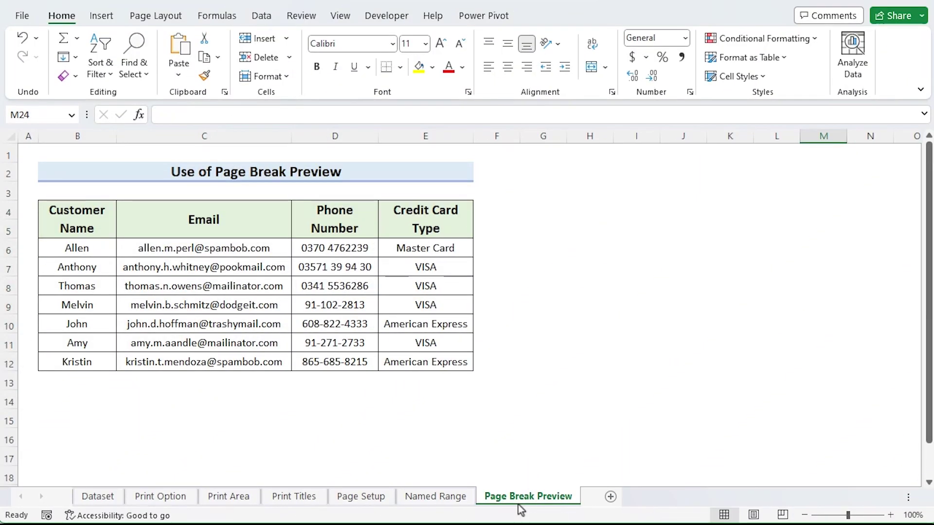
In Page Break Preview, drag the page borders so only B4:D12 prints.
click(410, 171)
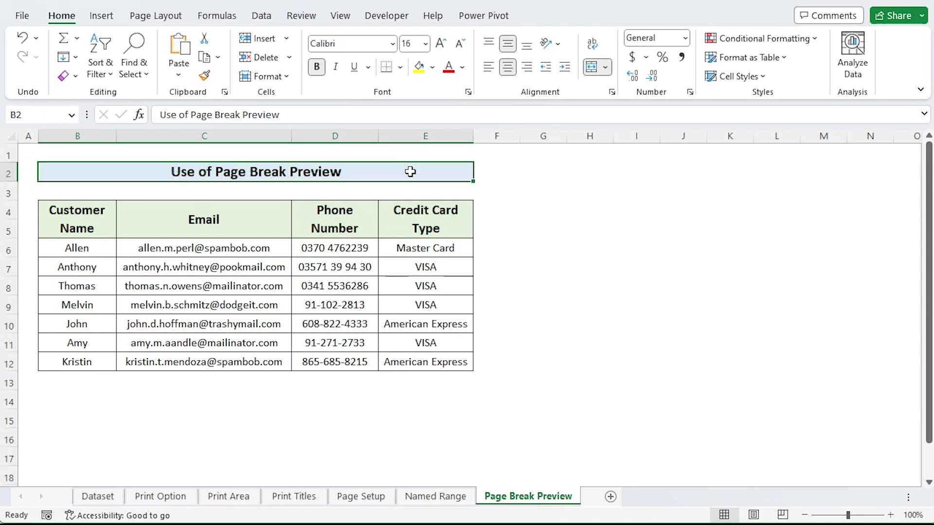
click(339, 18)
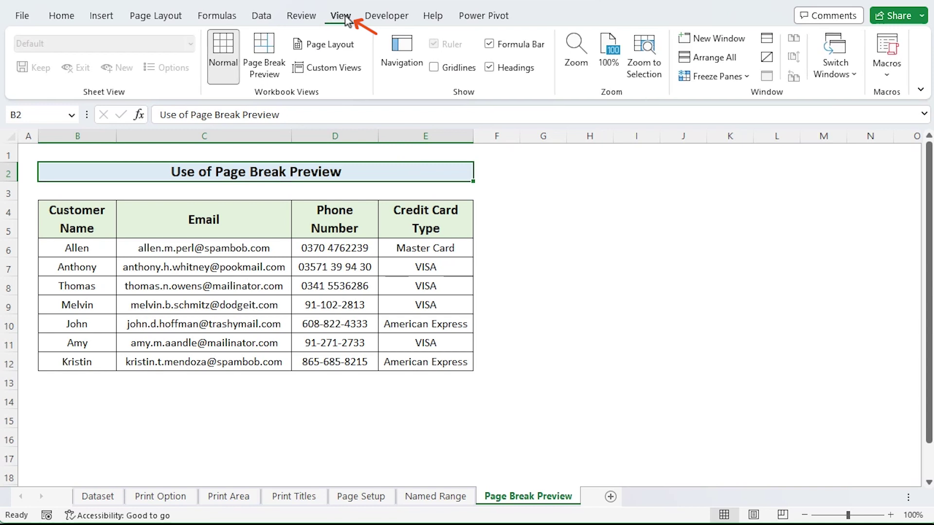
click(275, 68)
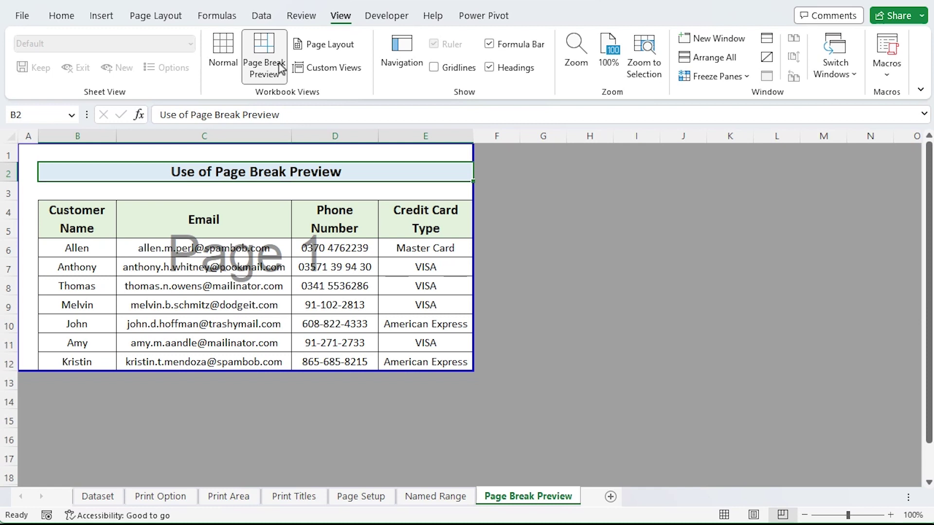
drag(473, 202, 380, 204)
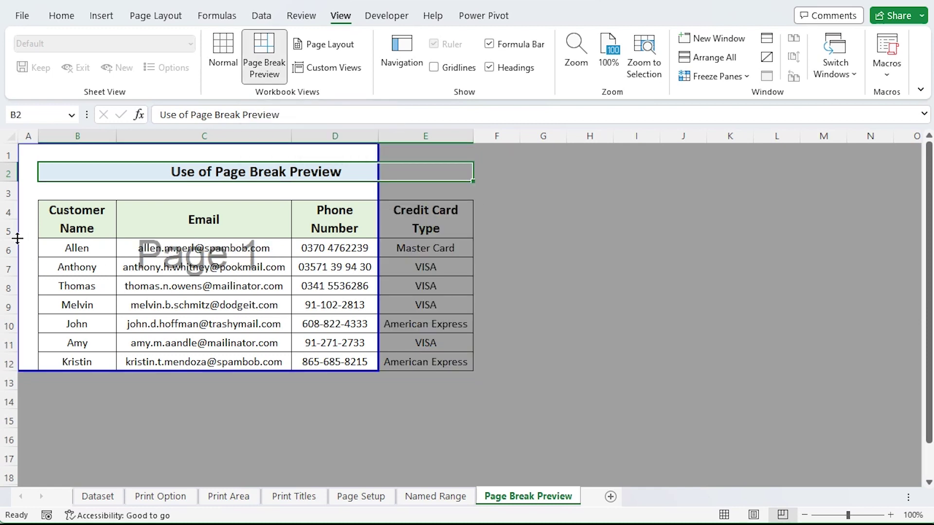
drag(69, 146, 66, 199)
drag(18, 267, 38, 268)
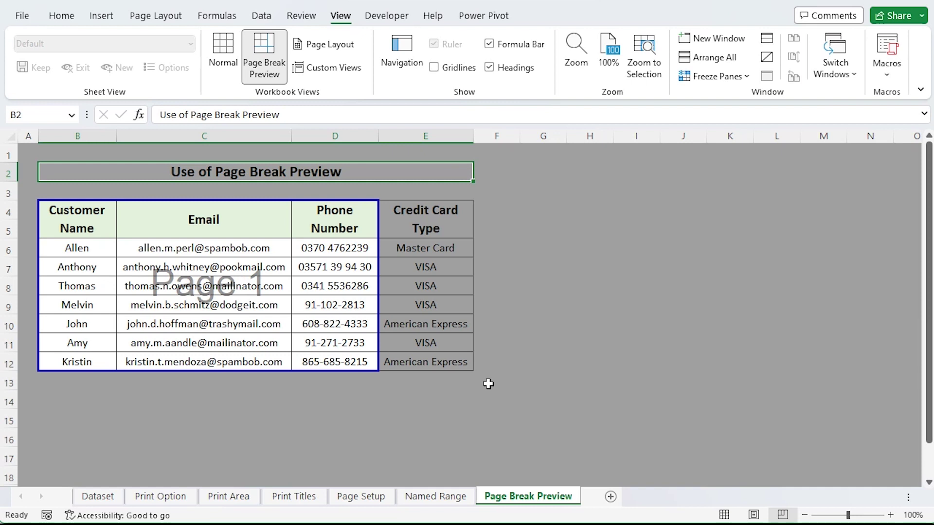
click(221, 72)
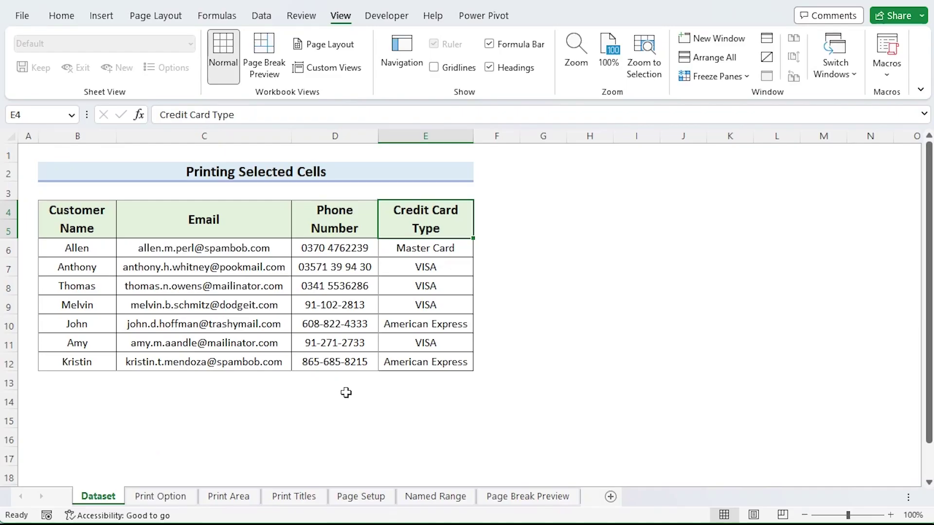
click(371, 172)
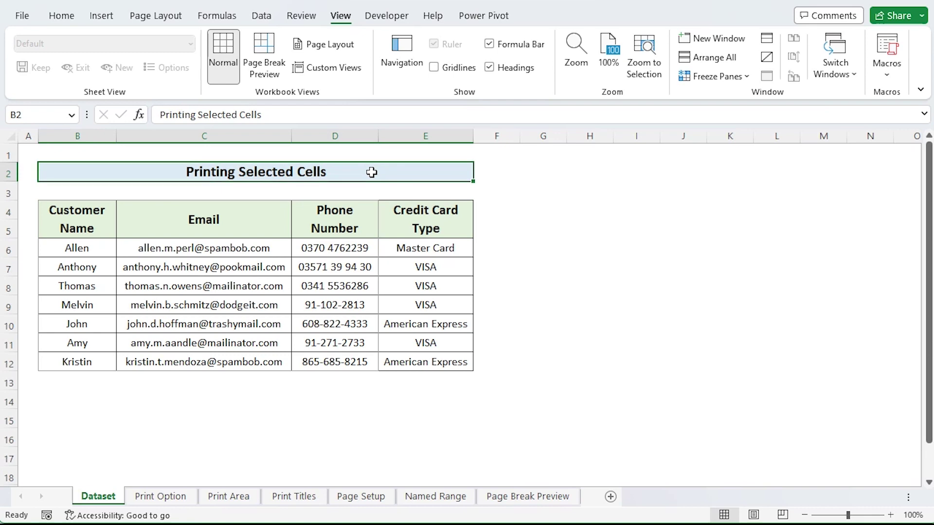